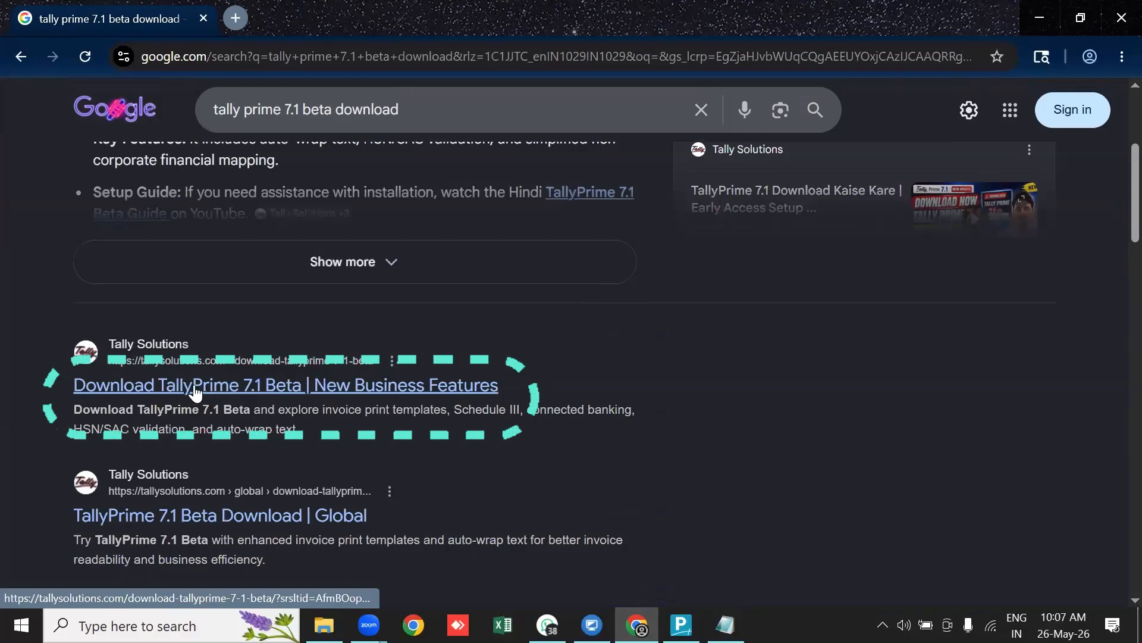
Open the TallyPrime 7.1 Beta download page, then switch to TallyPrime's Gateway of Tally
{"action": "left_click", "coordinate": [213, 398]}
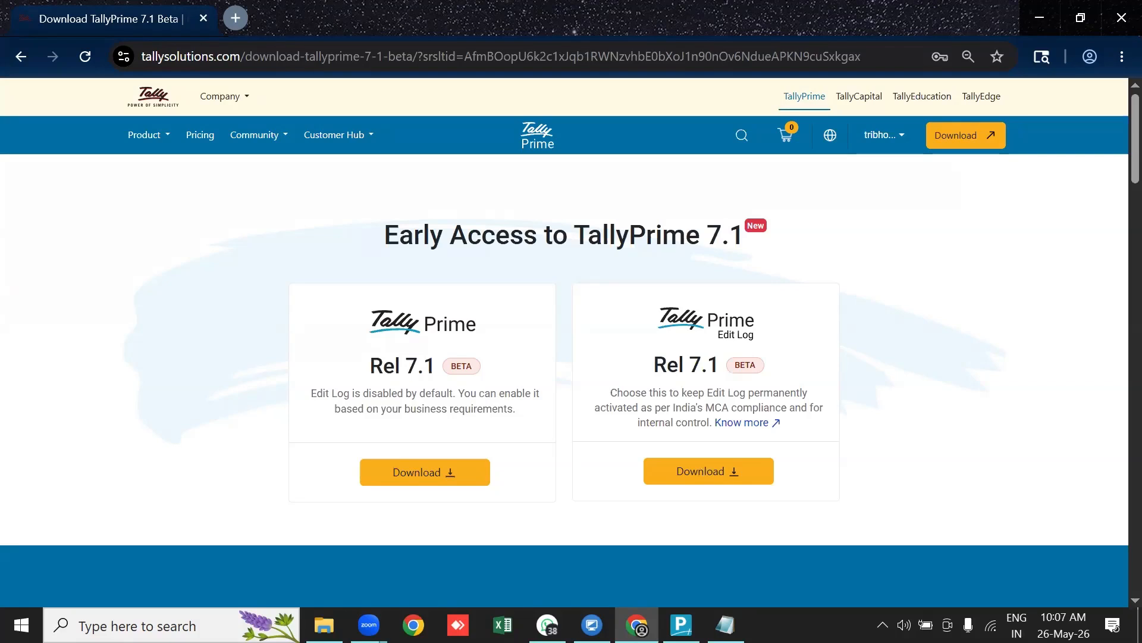
{"action": "left_click", "coordinate": [681, 625]}
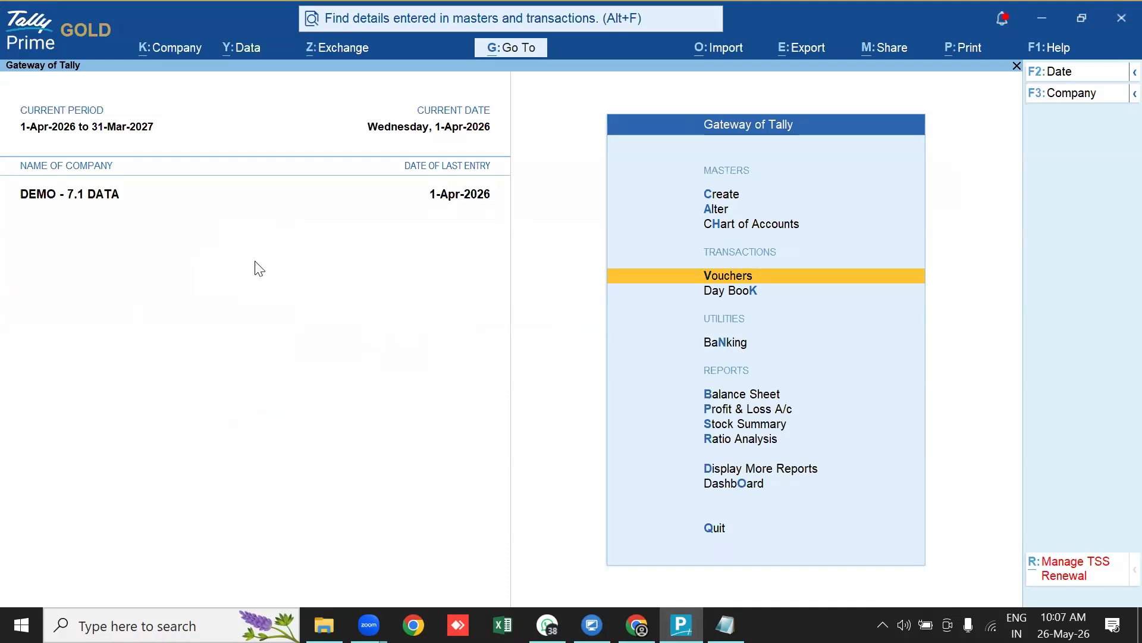
Start creating a new stock item from Gateway of Tally's Create menu
{"action": "key", "text": "Up"}
{"action": "key", "text": "Up"}
{"action": "key", "text": "Up"}
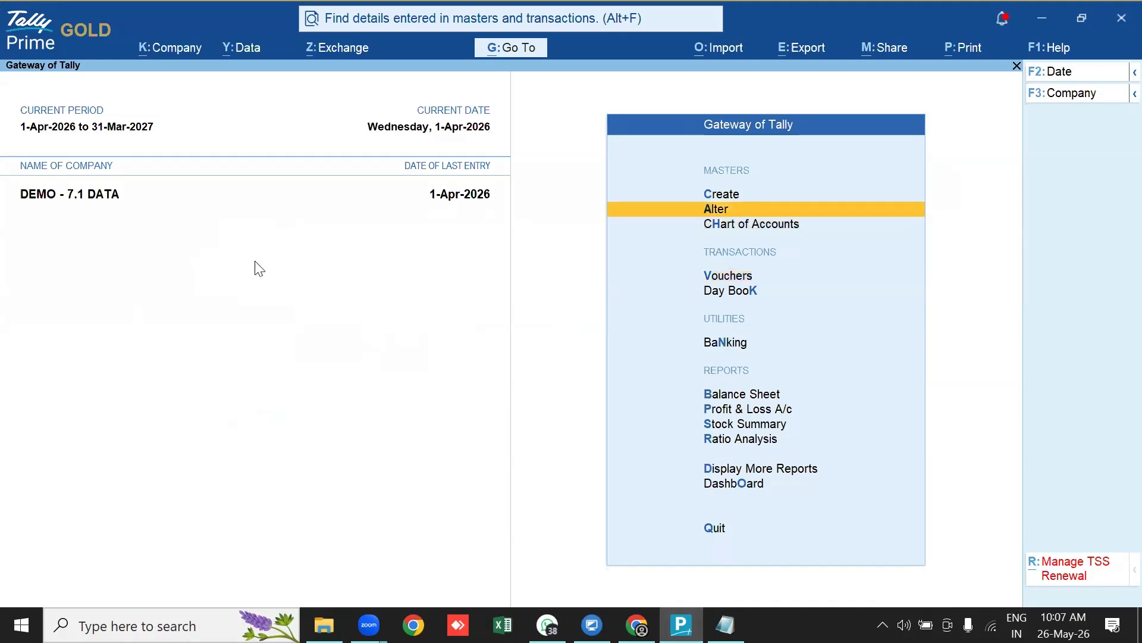
{"action": "key", "text": "Return"}
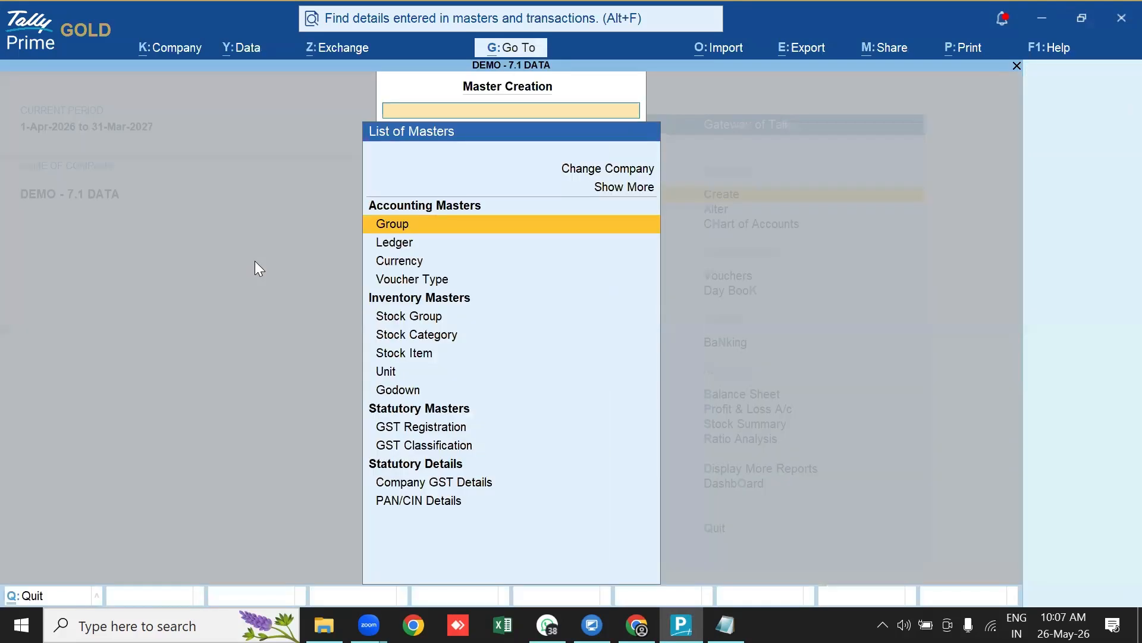
{"action": "key", "text": "Down"}
{"action": "key", "text": "Down"}
{"action": "key", "text": "Down"}
{"action": "key", "text": "Down"}
{"action": "key", "text": "Down"}
{"action": "key", "text": "Down"}
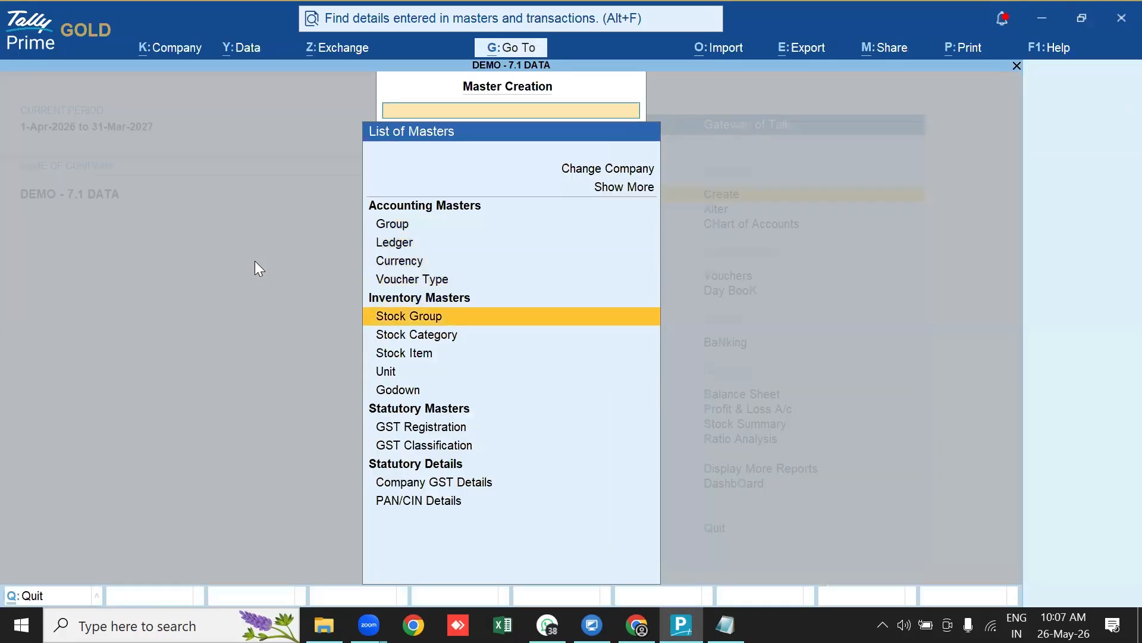
{"action": "key", "text": "Return"}
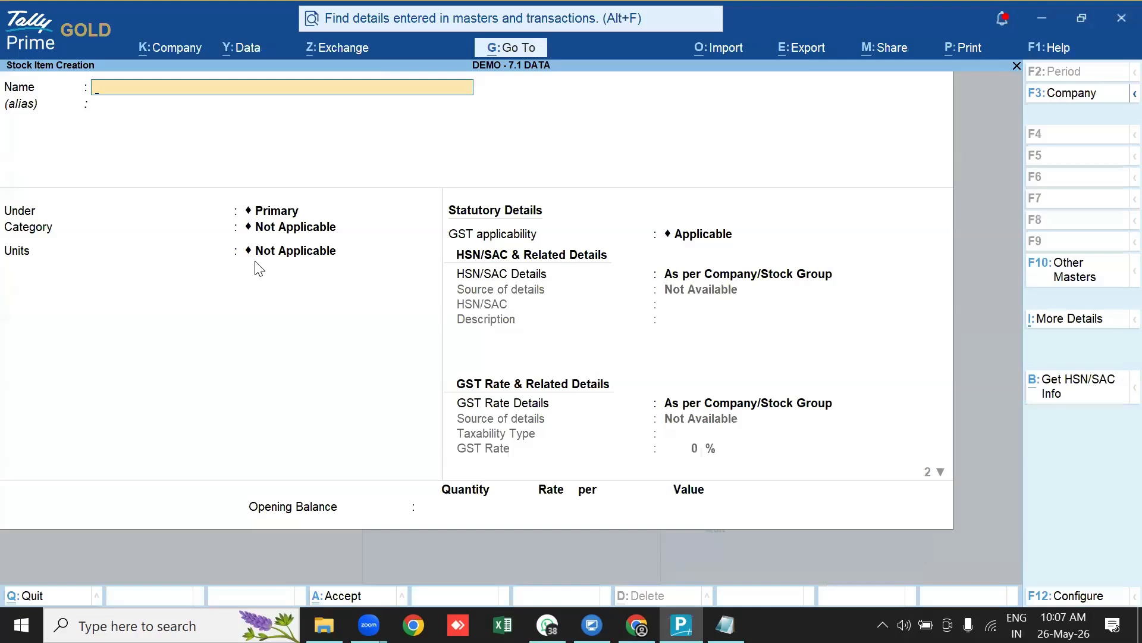
Name the item 'Stock Item 1', keep it under Primary, and set NOS as its unit
{"action": "type", "text": "Stock Iteam 1"}
{"action": "key", "text": "BackSpace"}
{"action": "key", "text": "BackSpace"}
{"action": "key", "text": "BackSpace"}
{"action": "key", "text": "BackSpace"}
{"action": "type", "text": "m 1"}
{"action": "key", "text": "Return"}
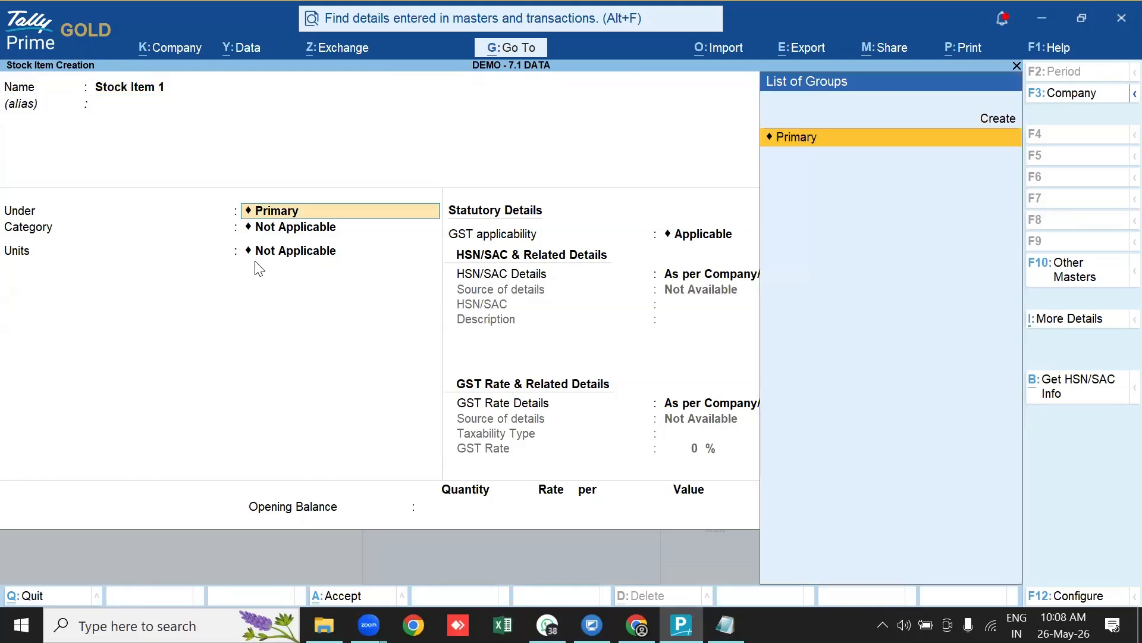
{"action": "key", "text": "Return"}
{"action": "key", "text": "Return"}
{"action": "key", "text": "Down"}
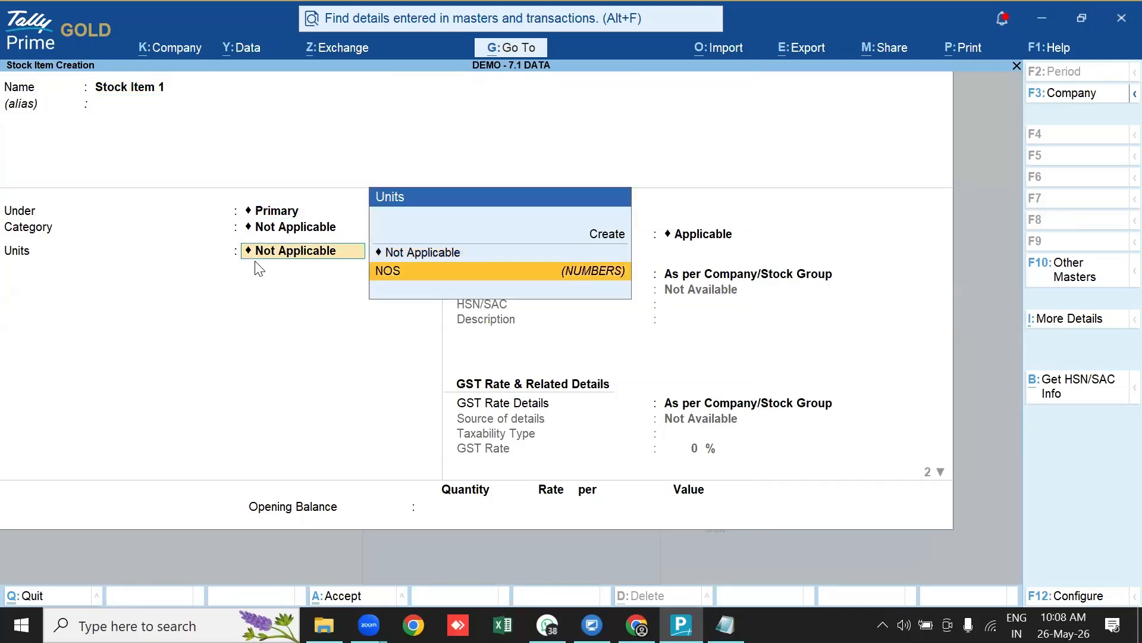
{"action": "key", "text": "Return"}
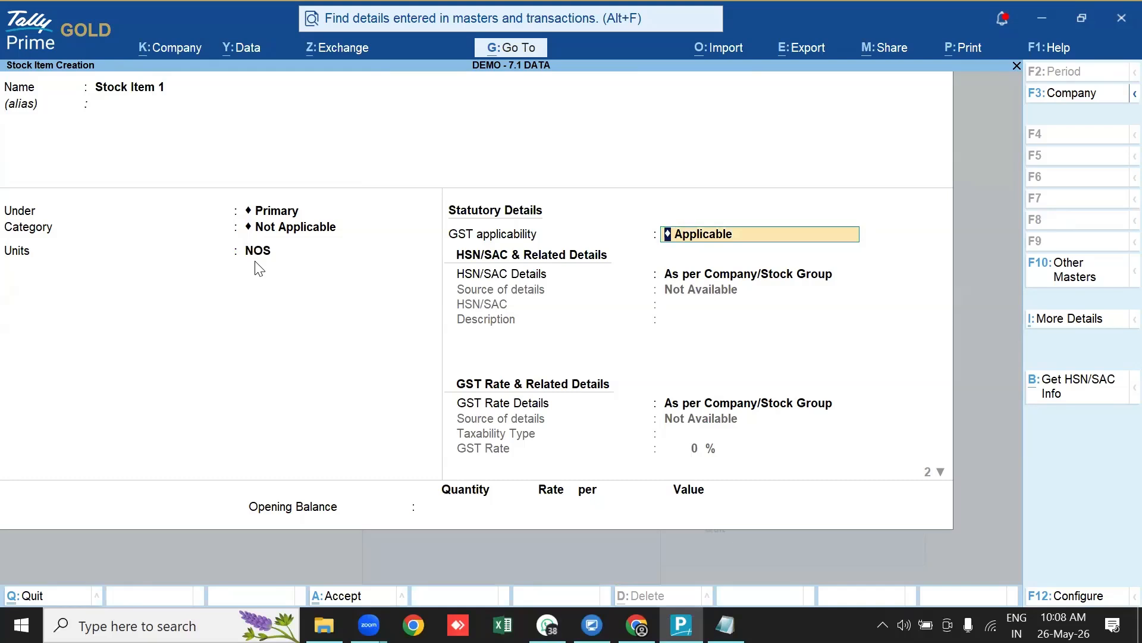
Keep GST Applicable, choose 'Specify Details Here' for HSN/SAC, and enter 88 as the code
{"action": "key", "text": "Return"}
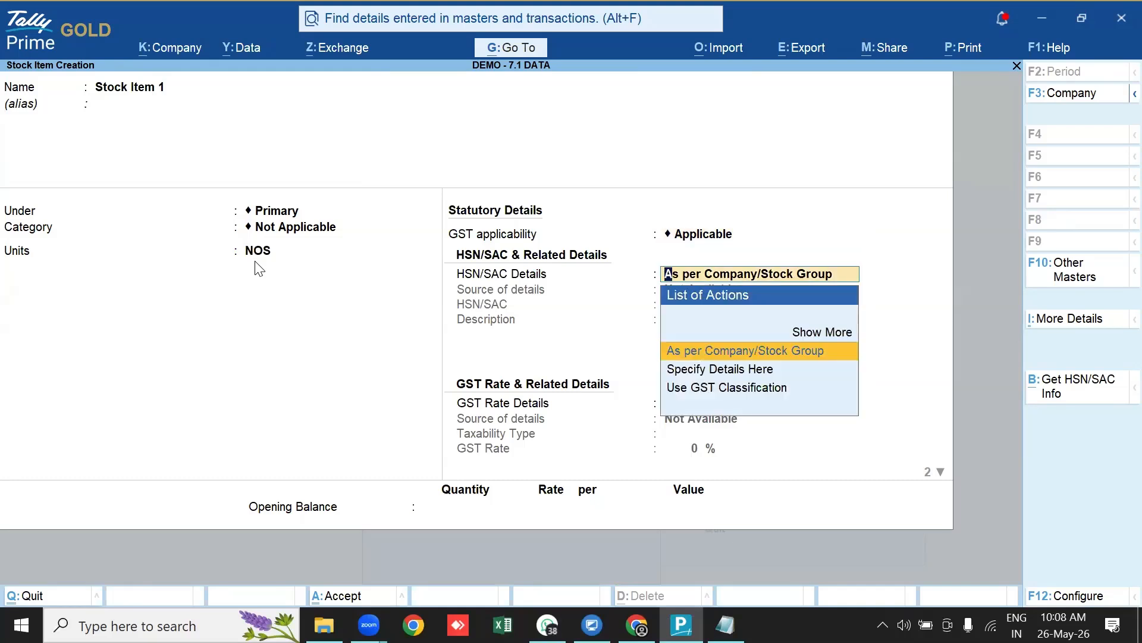
{"action": "key", "text": "Down"}
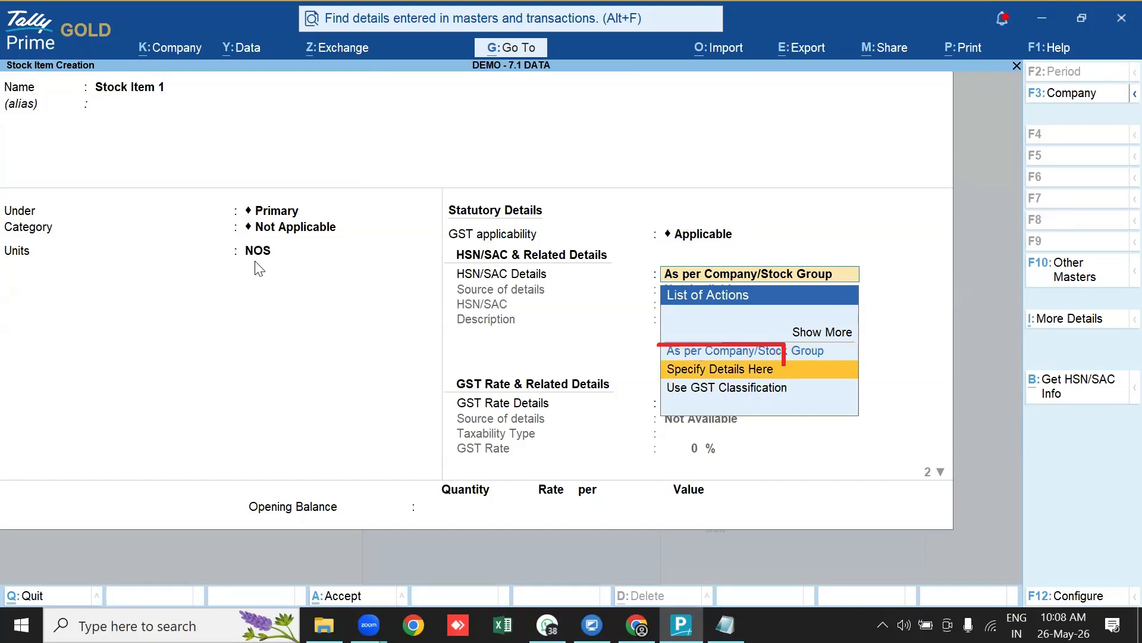
{"action": "key", "text": "Return"}
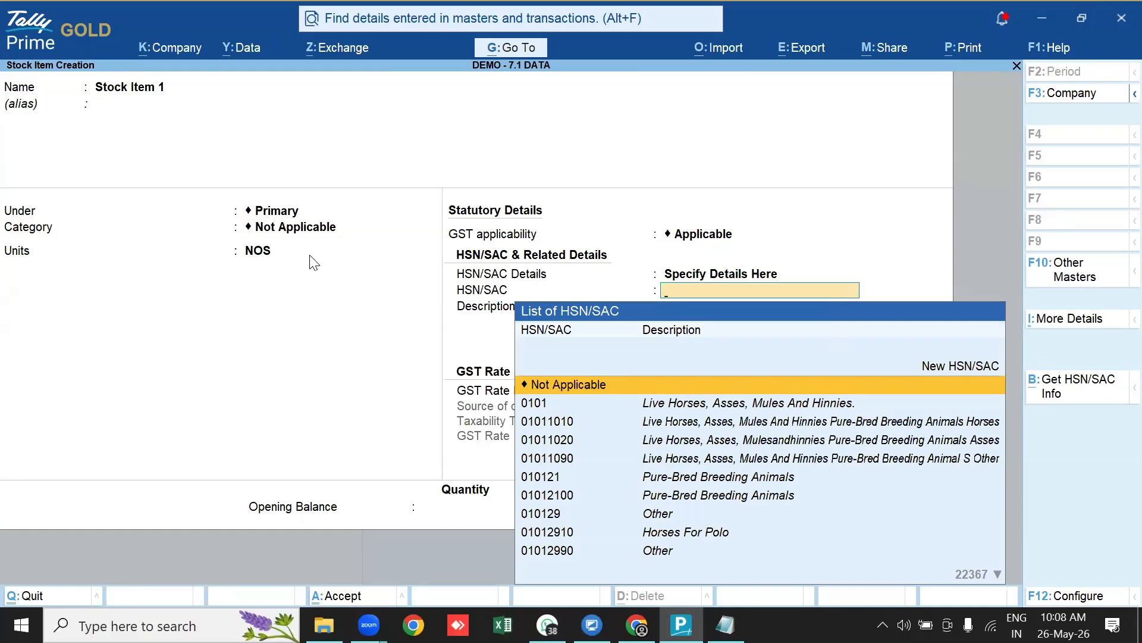
{"action": "key", "text": "Down"}
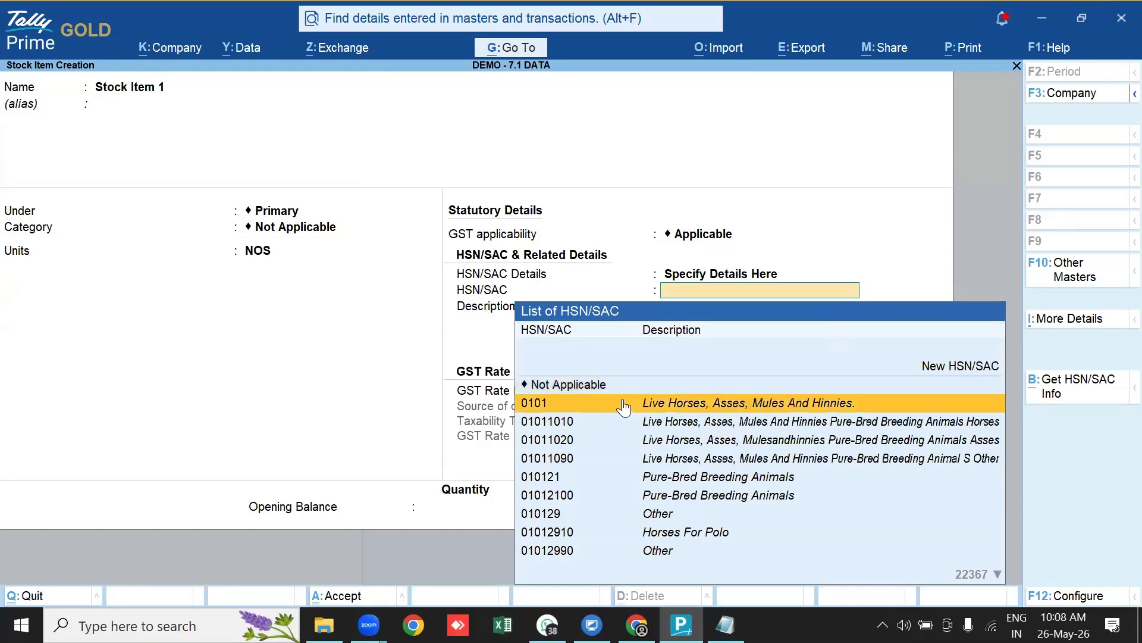
{"action": "key", "text": "Down"}
{"action": "key", "text": "Down"}
{"action": "key", "text": "Down"}
{"action": "key", "text": "Down"}
{"action": "key", "text": "Down"}
{"action": "key", "text": "Down"}
{"action": "key", "text": "Down"}
{"action": "key", "text": "Down"}
{"action": "key", "text": "Down"}
{"action": "key", "text": "Down"}
{"action": "key", "text": "Down"}
{"action": "key", "text": "Down"}
{"action": "key", "text": "Down"}
{"action": "key", "text": "Down"}
{"action": "key", "text": "Down"}
{"action": "key", "text": "Down"}
{"action": "key", "text": "Down"}
{"action": "key", "text": "Down"}
{"action": "key", "text": "Down"}
{"action": "key", "text": "Down"}
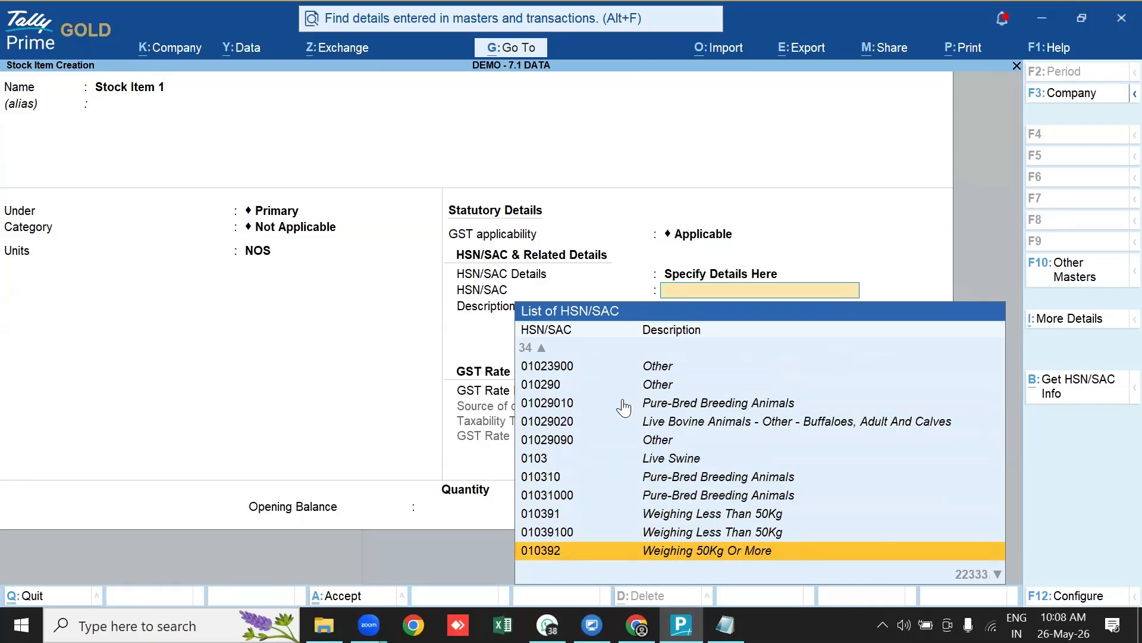
{"action": "key", "text": "Down"}
{"action": "key", "text": "Down"}
{"action": "key", "text": "Down"}
{"action": "key", "text": "Down"}
{"action": "key", "text": "Down"}
{"action": "key", "text": "Down"}
{"action": "key", "text": "Down"}
{"action": "key", "text": "Down"}
{"action": "key", "text": "Down"}
{"action": "key", "text": "Down"}
{"action": "key", "text": "Down"}
{"action": "key", "text": "Down"}
{"action": "key", "text": "Down"}
{"action": "key", "text": "Down"}
{"action": "key", "text": "Down"}
{"action": "key", "text": "Down"}
{"action": "key", "text": "Down"}
{"action": "key", "text": "Down"}
{"action": "key", "text": "Down"}
{"action": "key", "text": "Down"}
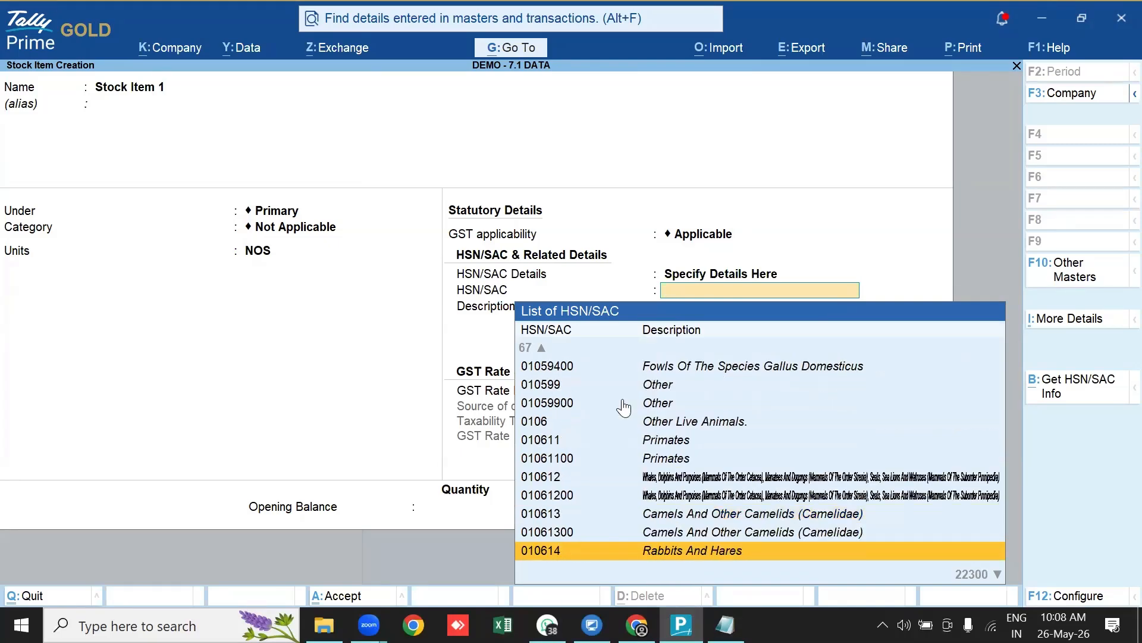
{"action": "key", "text": "Down"}
{"action": "key", "text": "Down"}
{"action": "key", "text": "Down"}
{"action": "key", "text": "Down"}
{"action": "key", "text": "Down"}
{"action": "key", "text": "Down"}
{"action": "key", "text": "Down"}
{"action": "key", "text": "Down"}
{"action": "key", "text": "Down"}
{"action": "key", "text": "Down"}
{"action": "key", "text": "Down"}
{"action": "key", "text": "Down"}
{"action": "key", "text": "Down"}
{"action": "key", "text": "Down"}
{"action": "key", "text": "Down"}
{"action": "key", "text": "Down"}
{"action": "key", "text": "Down"}
{"action": "key", "text": "Down"}
{"action": "key", "text": "Down"}
{"action": "key", "text": "Down"}
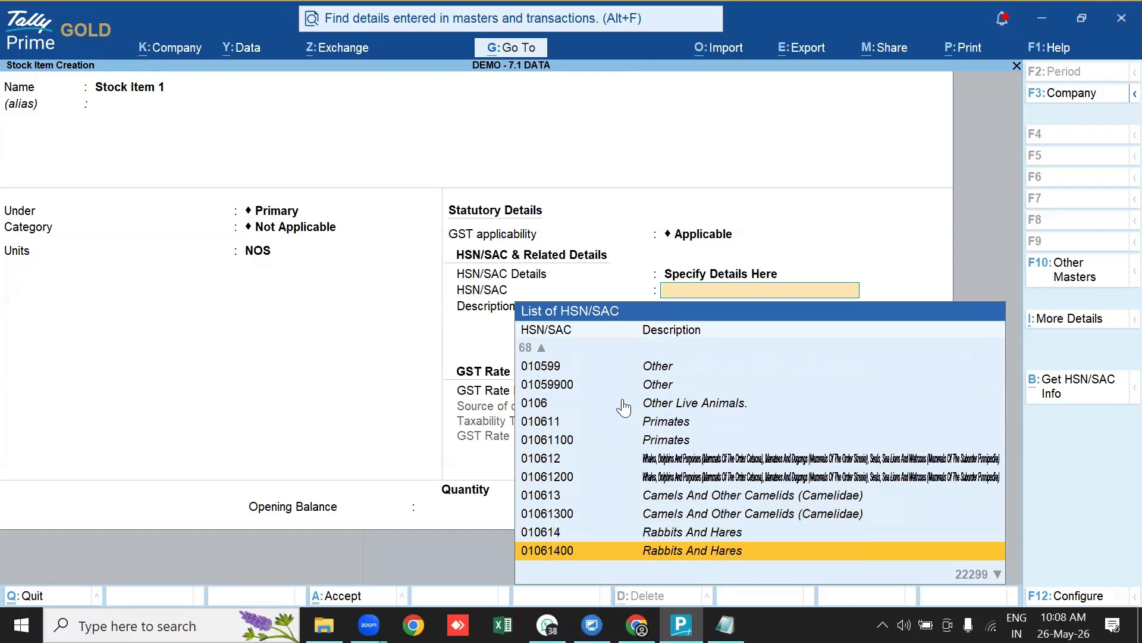
{"action": "key", "text": "Down"}
{"action": "key", "text": "Down"}
{"action": "key", "text": "Down"}
{"action": "key", "text": "Down"}
{"action": "key", "text": "Down"}
{"action": "key", "text": "Down"}
{"action": "key", "text": "Down"}
{"action": "key", "text": "Down"}
{"action": "key", "text": "Down"}
{"action": "key", "text": "Down"}
{"action": "key", "text": "Down"}
{"action": "key", "text": "Down"}
{"action": "key", "text": "Down"}
{"action": "key", "text": "Down"}
{"action": "key", "text": "Down"}
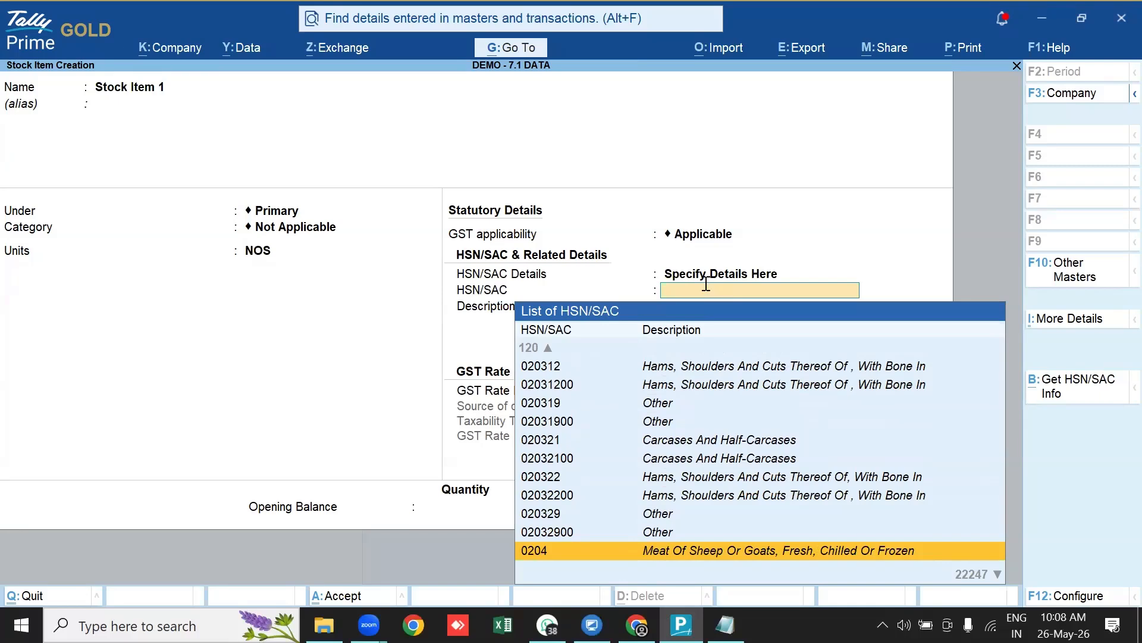
{"action": "type", "text": "88"}
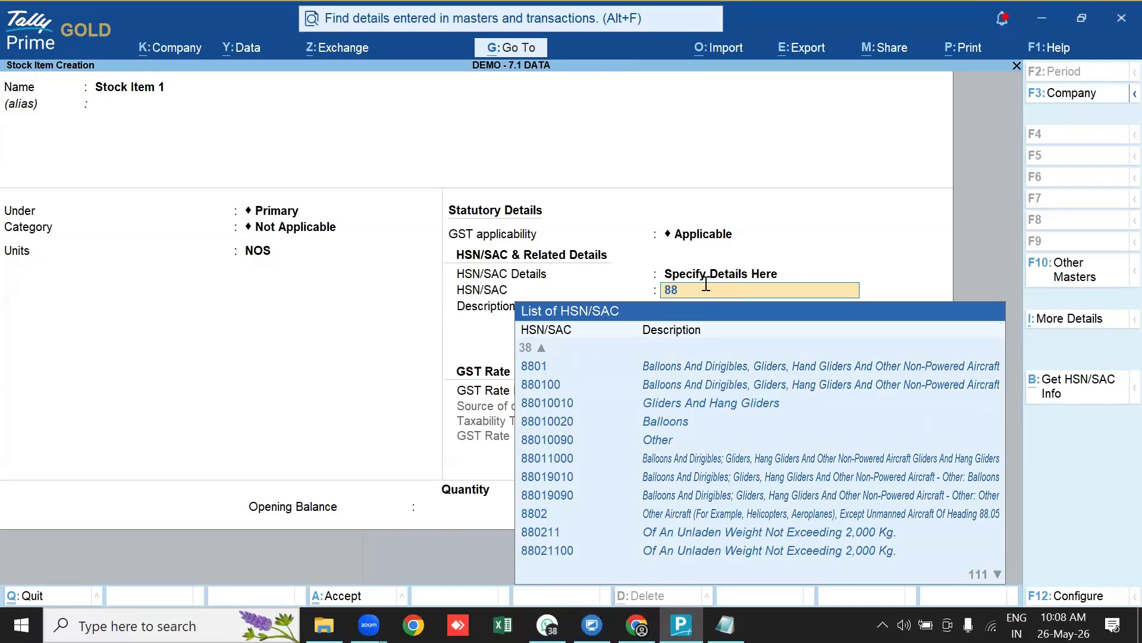
Pick HSN/SAC code 88010020 (Balloons) from the List of HSN/SAC
{"action": "key", "text": "Down"}
{"action": "key", "text": "Down"}
{"action": "key", "text": "Down"}
{"action": "key", "text": "Down"}
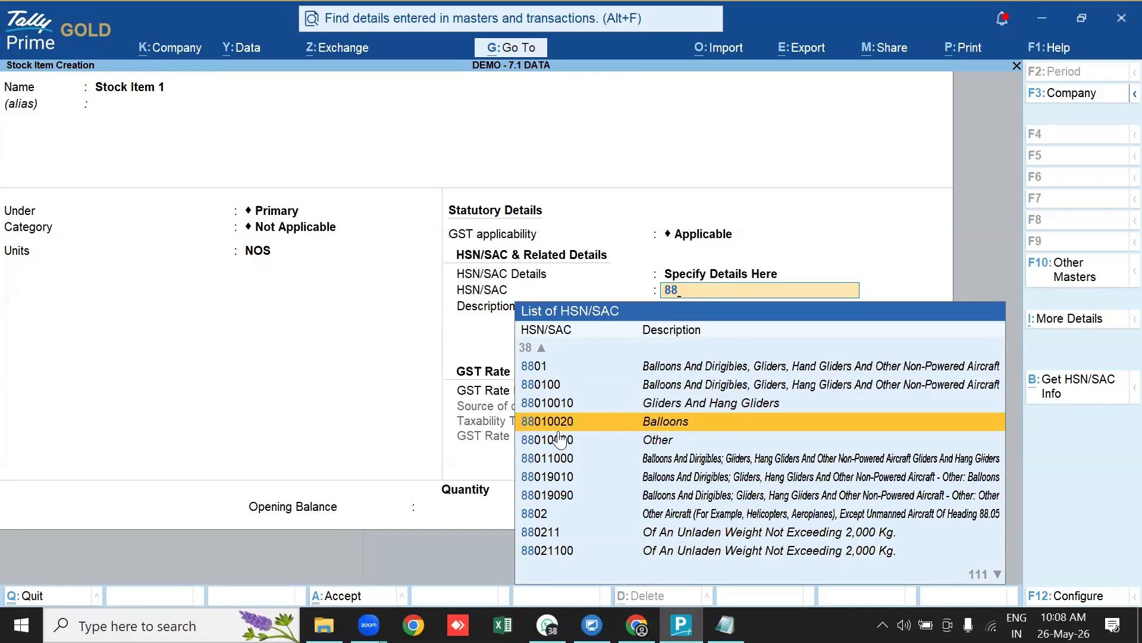
{"action": "key", "text": "Down"}
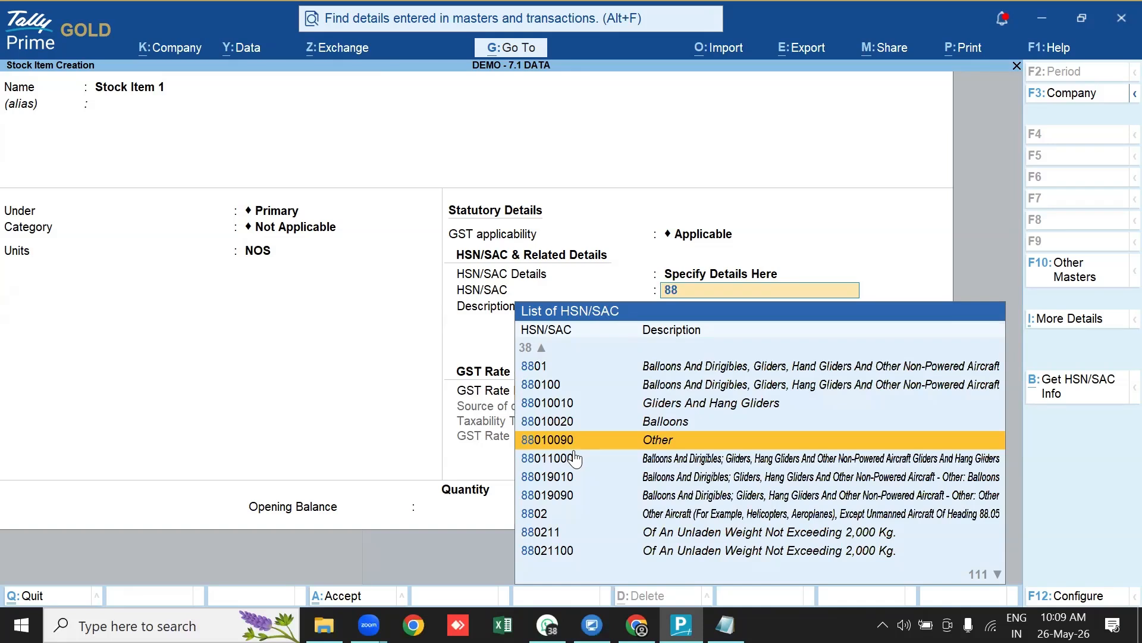
{"action": "key", "text": "Up"}
{"action": "key", "text": "Return"}
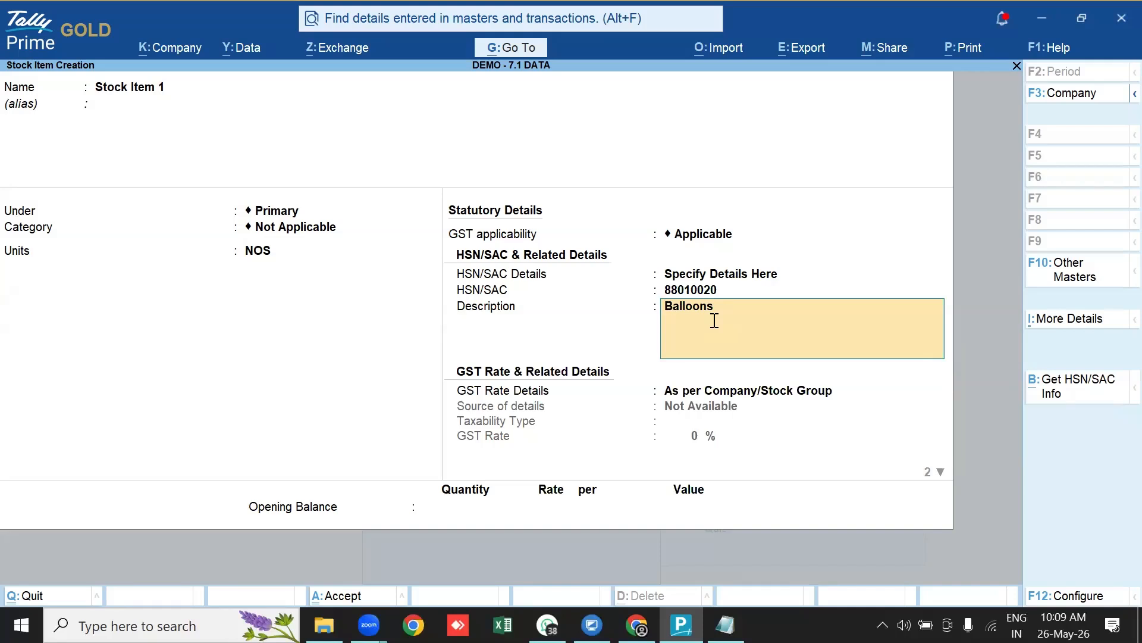
Replace the Balloons description with 'Test'
{"action": "key", "text": "BackSpace"}
{"action": "key", "text": "Return"}
{"action": "key", "text": "space"}
{"action": "type", "text": "Test"}
{"action": "key", "text": "Return"}
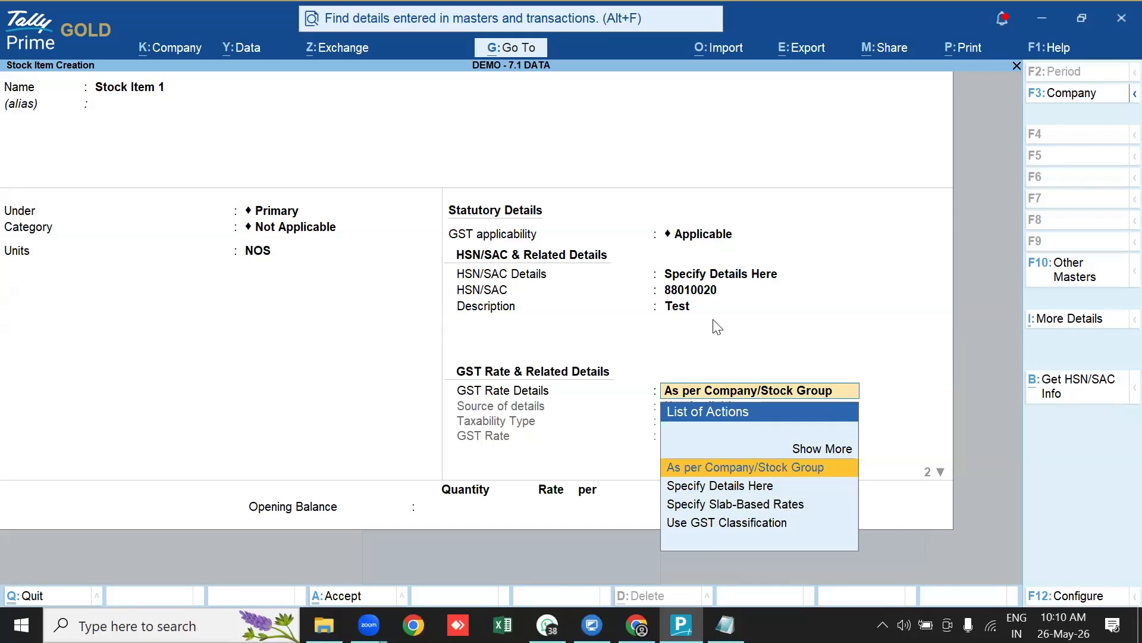
Specify an 18% GST rate for goods and save Stock Item 1
{"action": "key", "text": "Down"}
{"action": "key", "text": "Return"}
{"action": "type", "text": "18"}
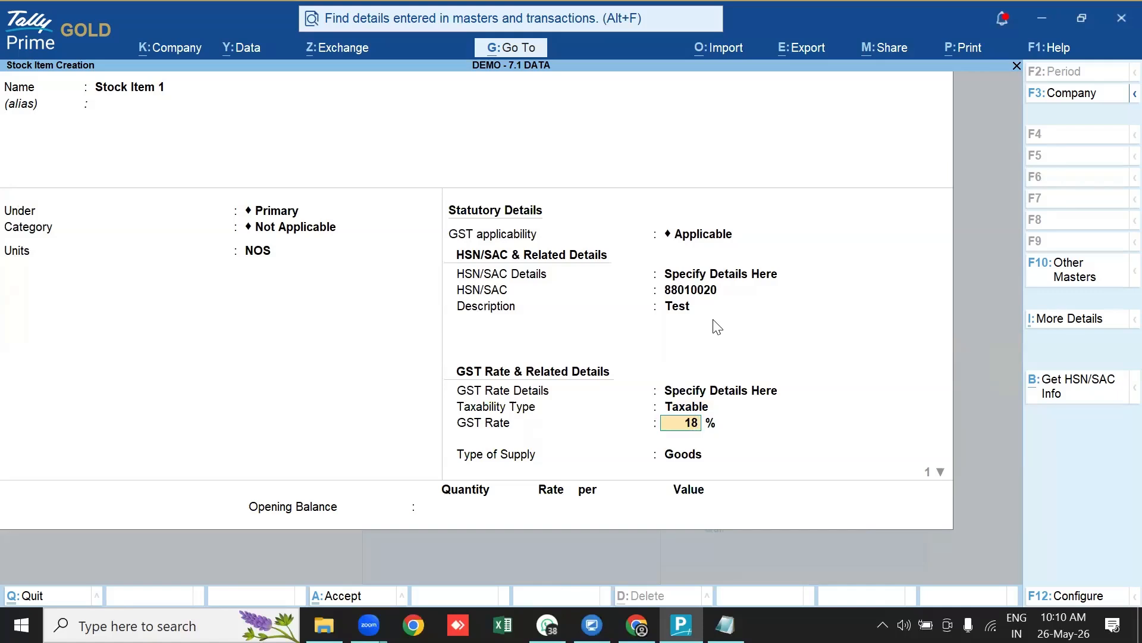
{"action": "key", "text": "Return"}
{"action": "key", "text": "Return"}
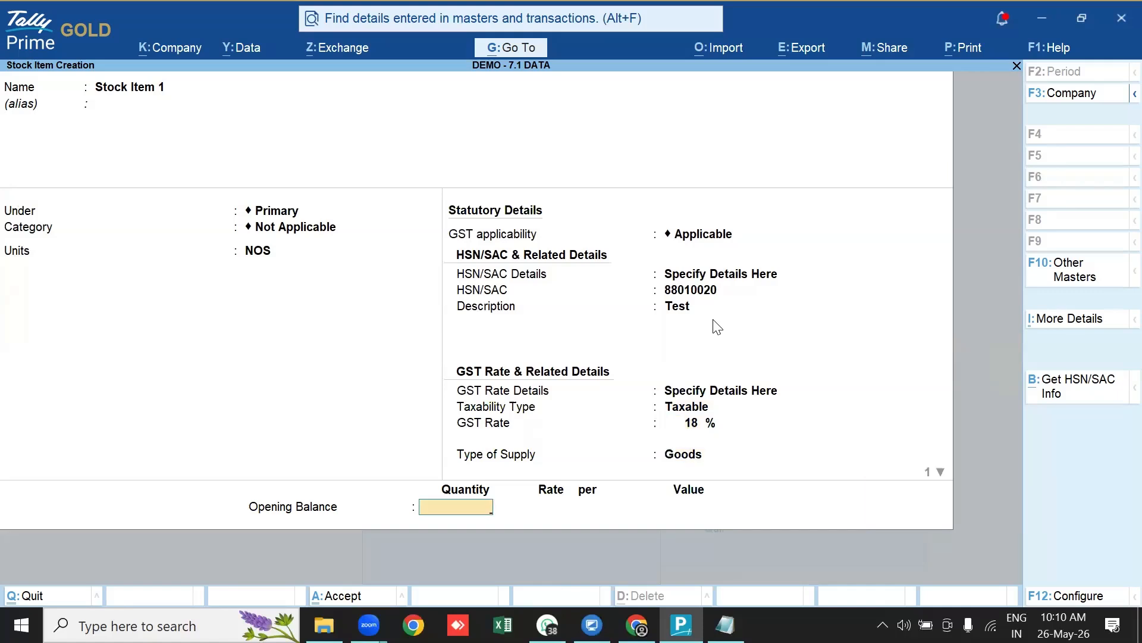
{"action": "key", "text": "ctrl+a"}
{"action": "key", "text": "Escape"}
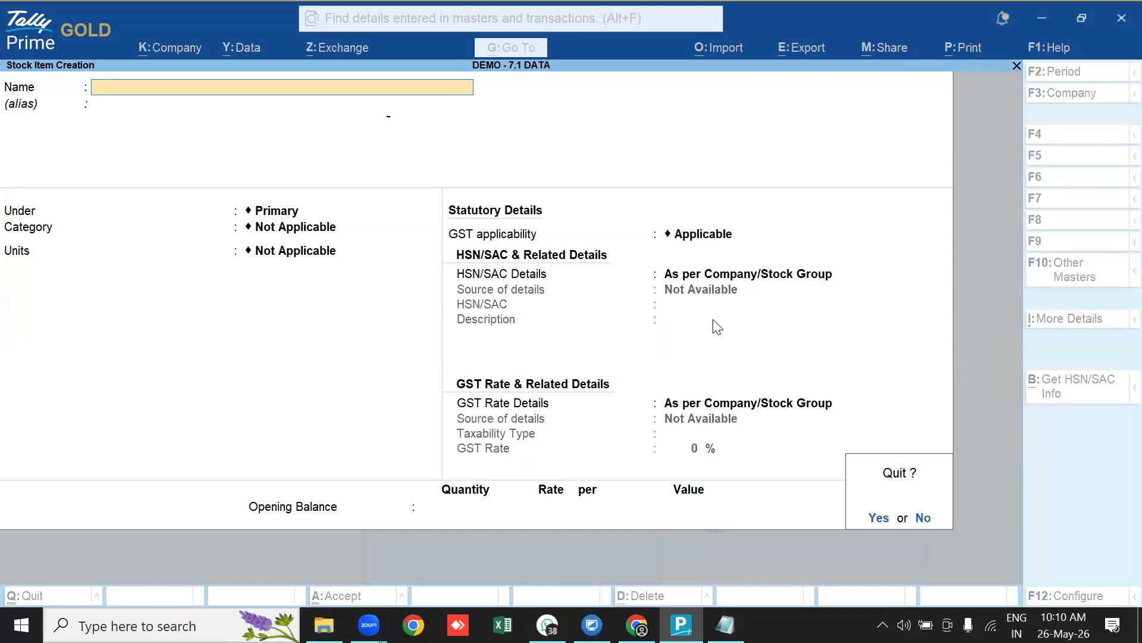
Quit item creation and open ITEM 1 for alteration via Alter > Stock Item
{"action": "key", "text": "y"}
{"action": "key", "text": "Escape"}
{"action": "key", "text": "Down"}
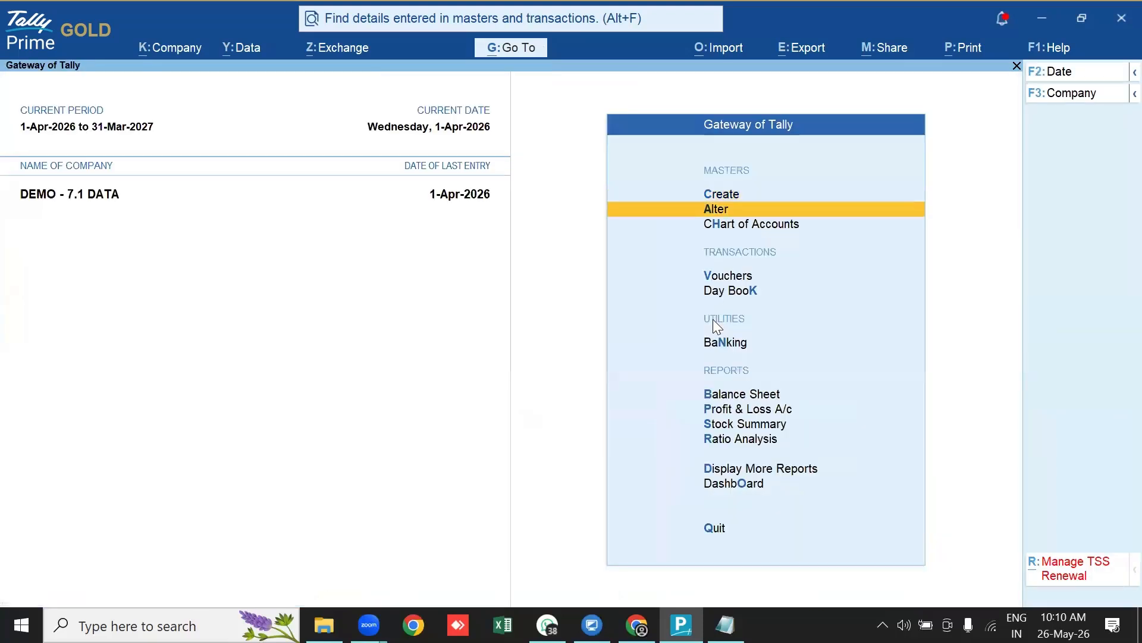
{"action": "key", "text": "Up"}
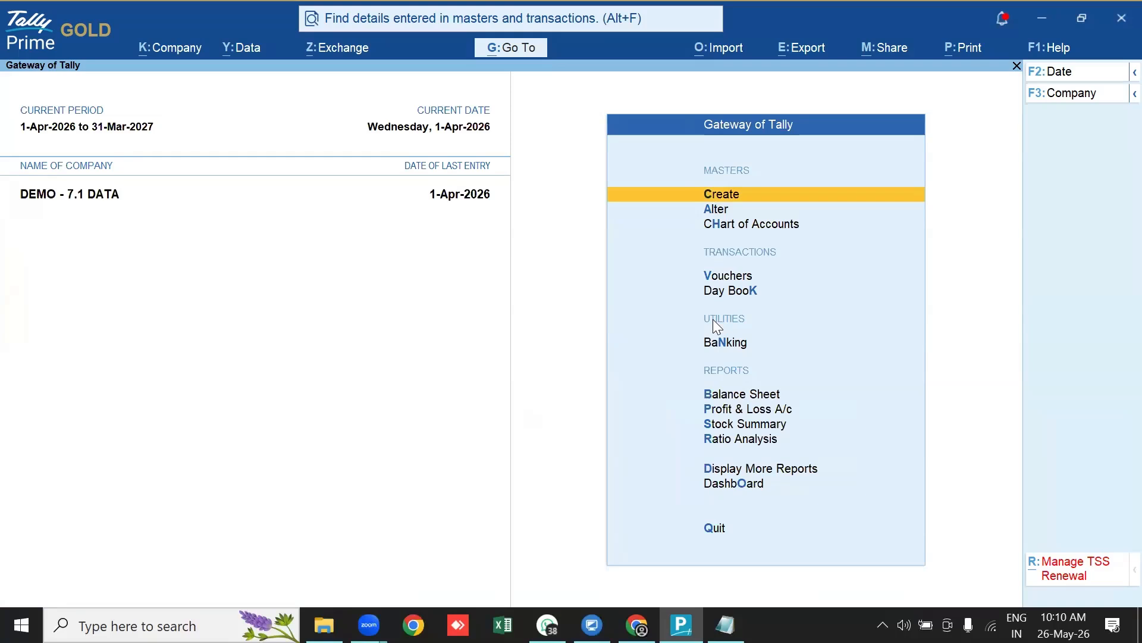
{"action": "key", "text": "Down"}
{"action": "key", "text": "Return"}
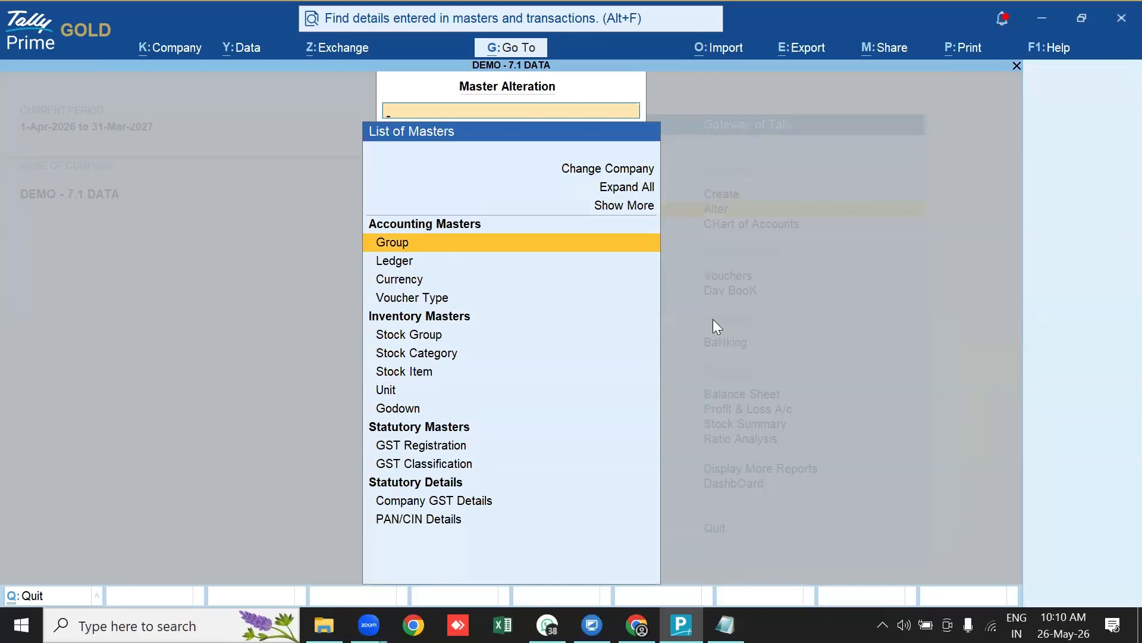
{"action": "key", "text": "Down"}
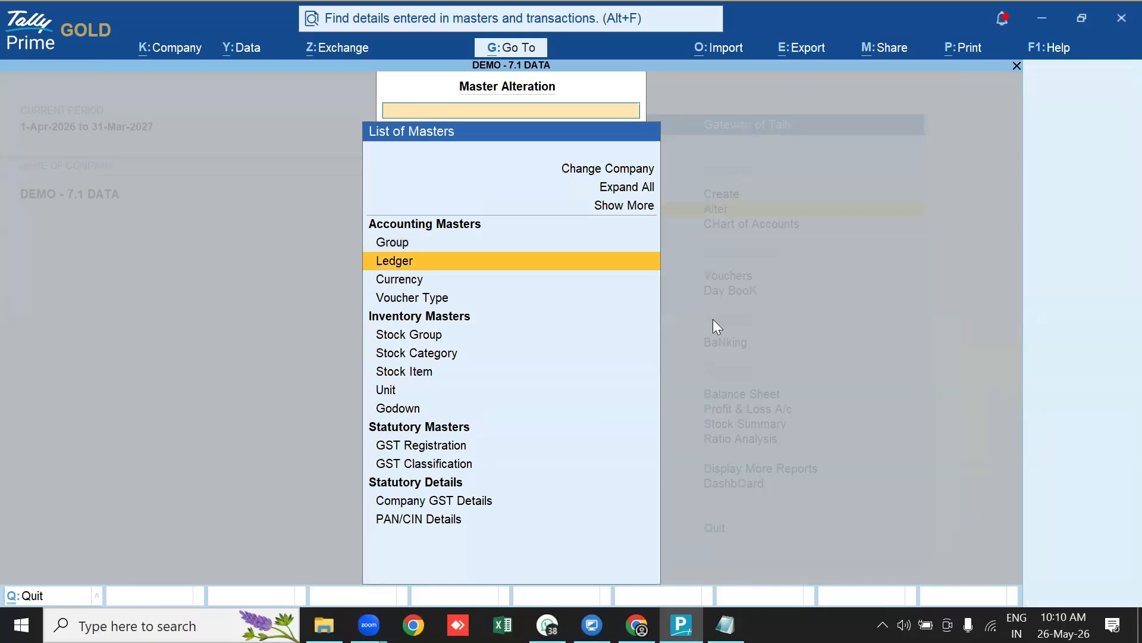
{"action": "key", "text": "Down"}
{"action": "key", "text": "Down"}
{"action": "key", "text": "Down"}
{"action": "key", "text": "Down"}
{"action": "key", "text": "Down"}
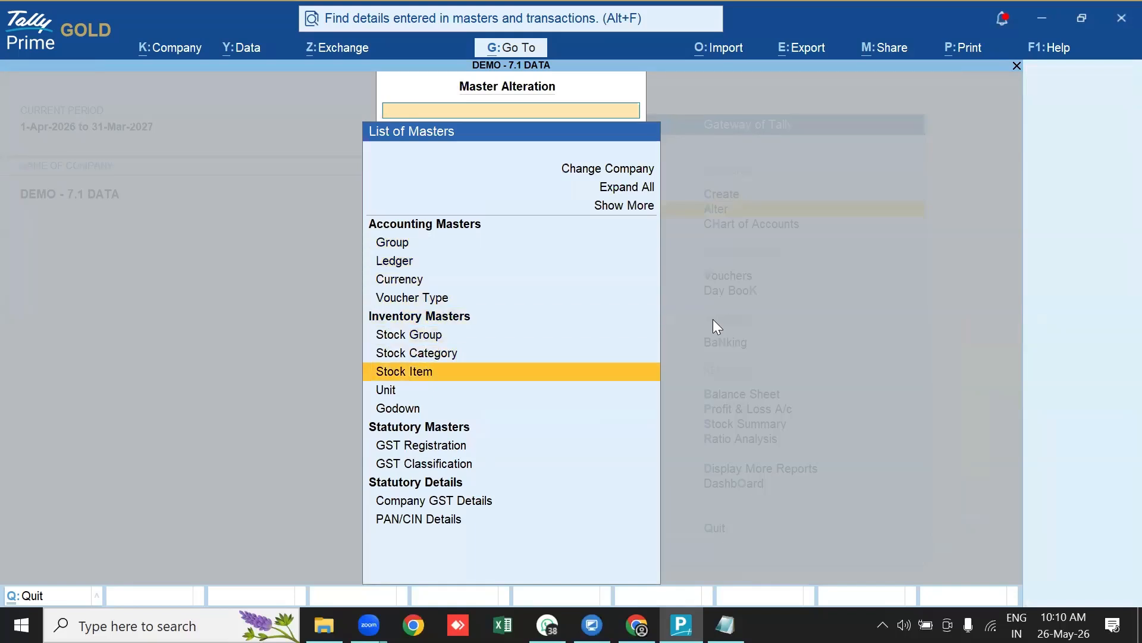
{"action": "key", "text": "Return"}
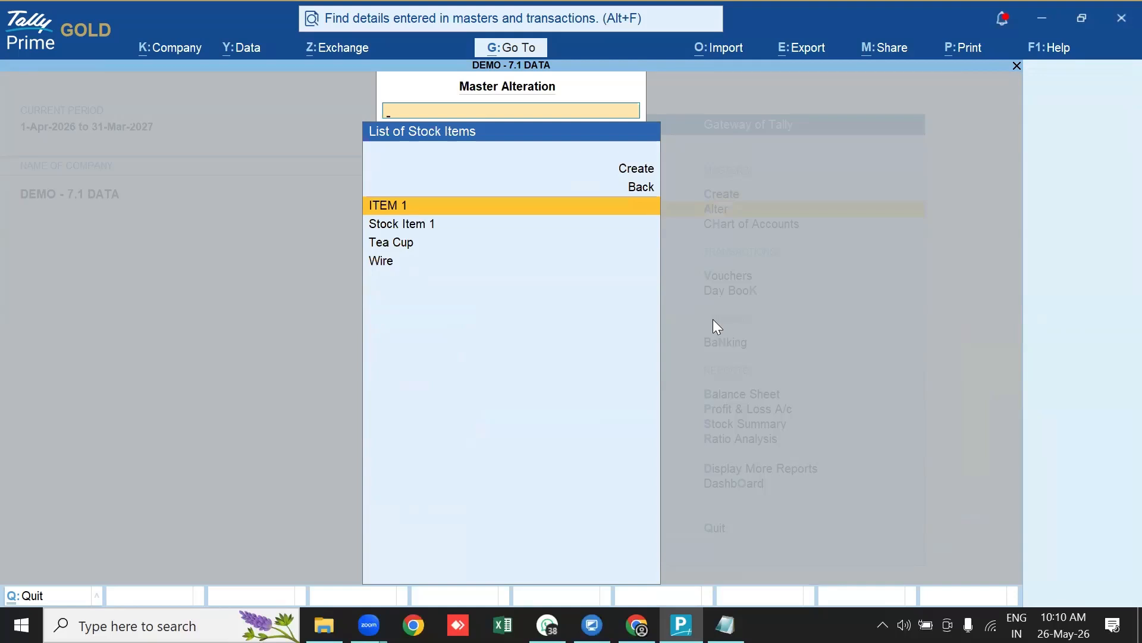
{"action": "key", "text": "Return"}
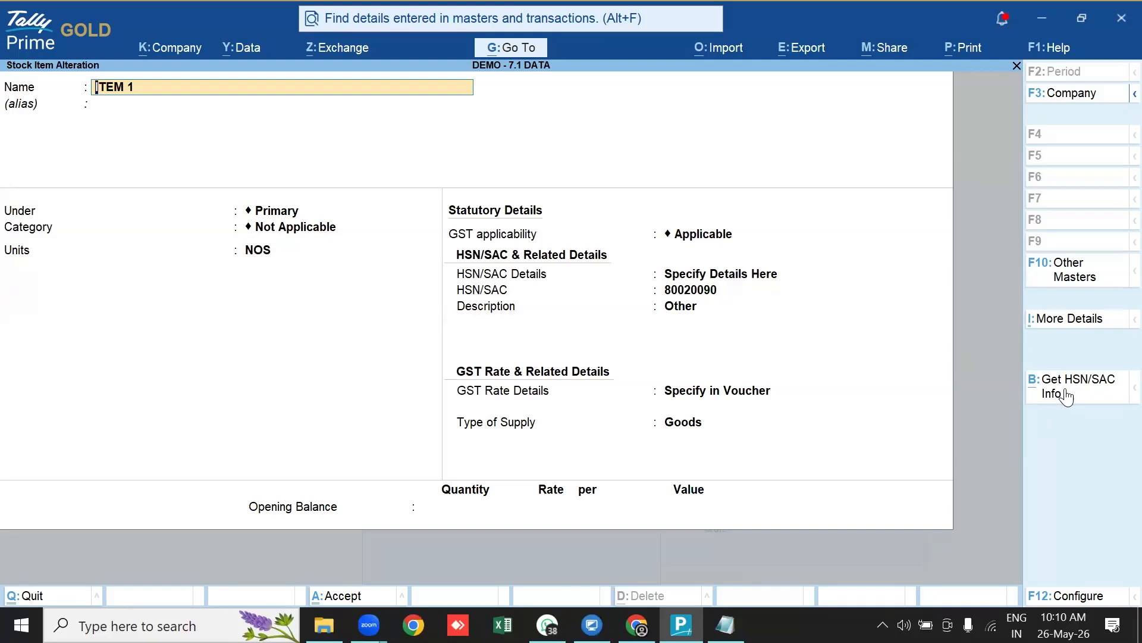
Request online HSN/SAC info for ITEM 1's code 80020090, confirming to reach the e-Way Bill login
{"action": "left_click", "coordinate": [1063, 393]}
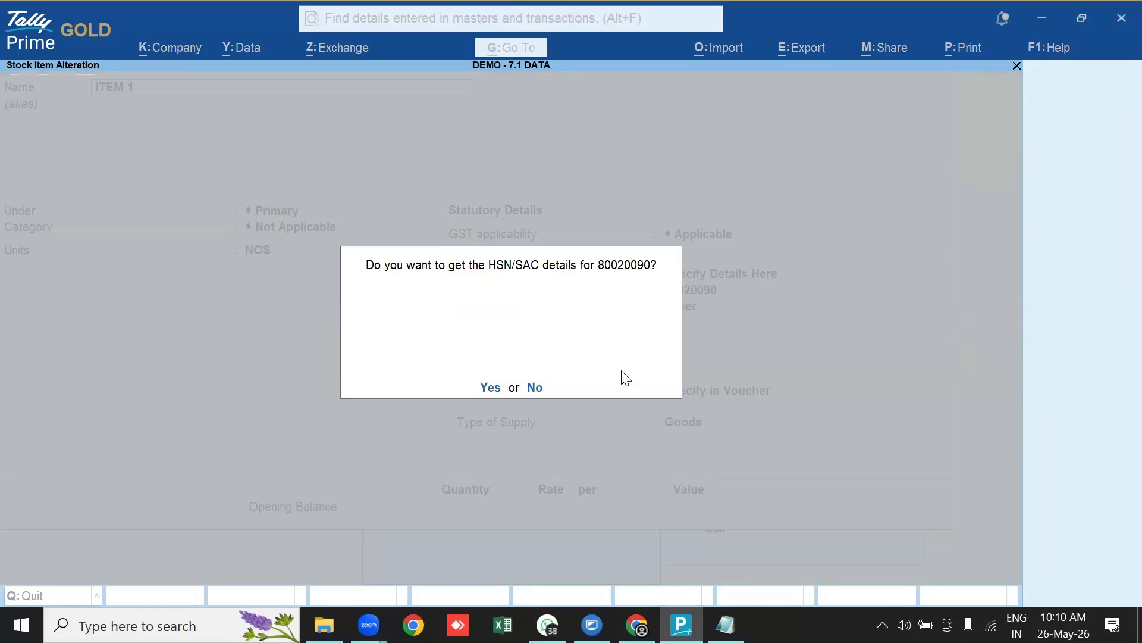
{"action": "key", "text": "y"}
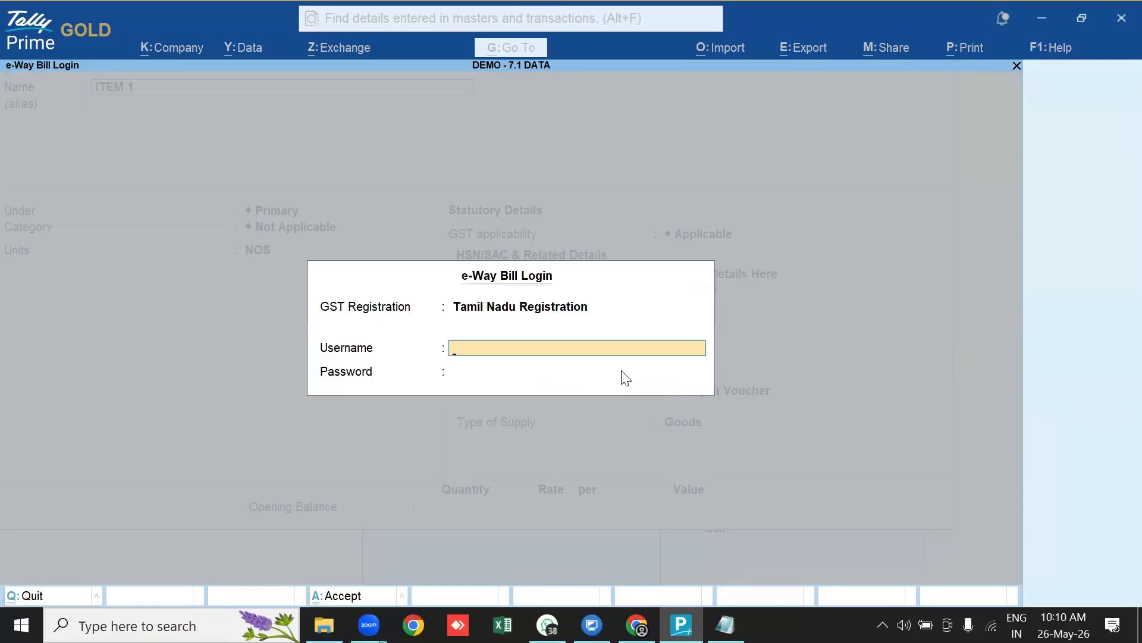